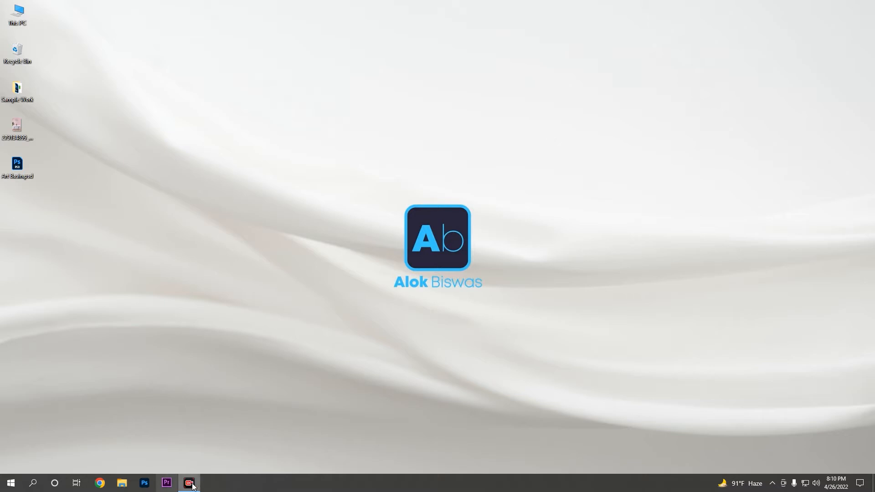
# Switch to Photoshop and create a new 1920 x 1080 px document at 300 ppi with artboards enabled
pyautogui.click(144, 484)
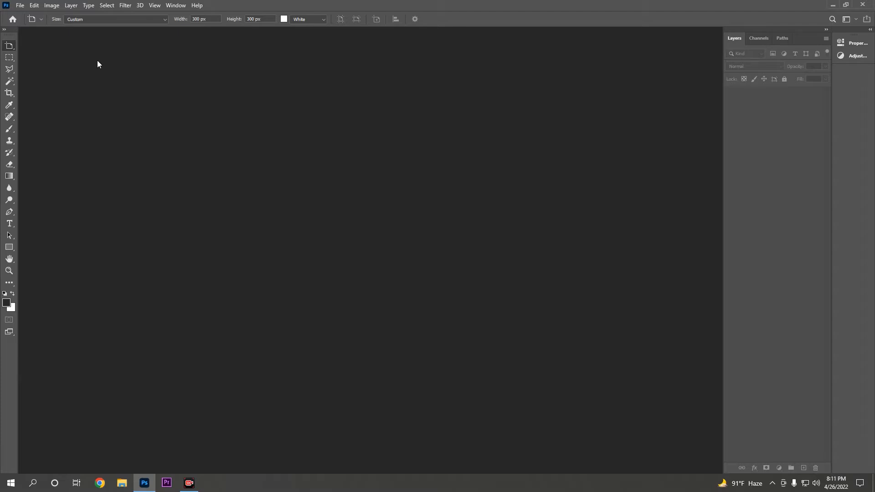
pyautogui.click(20, 7)
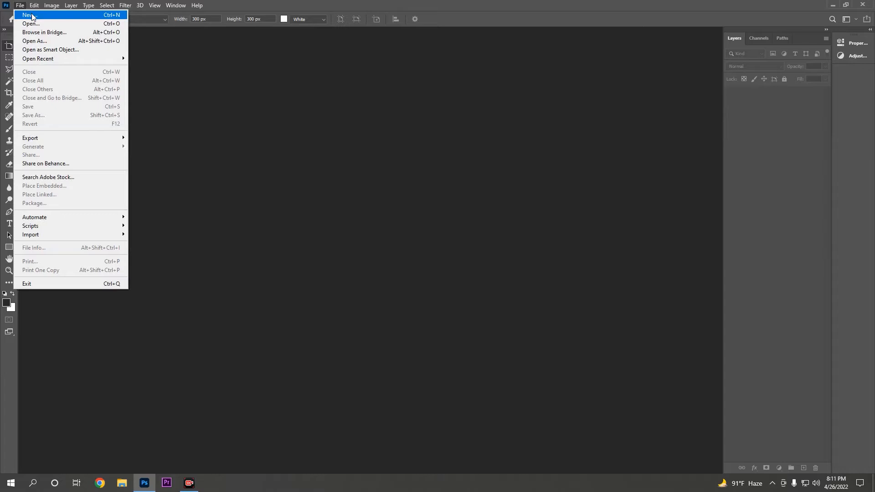
pyautogui.click(32, 17)
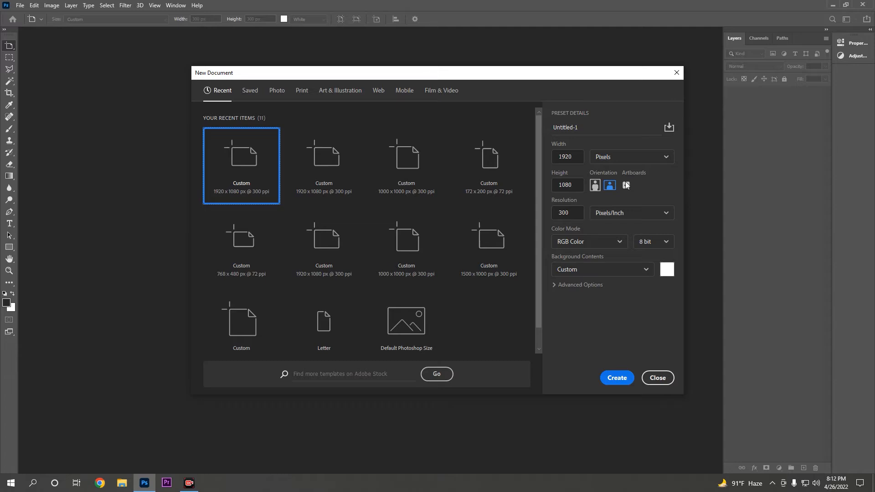
pyautogui.click(626, 186)
pyautogui.click(618, 379)
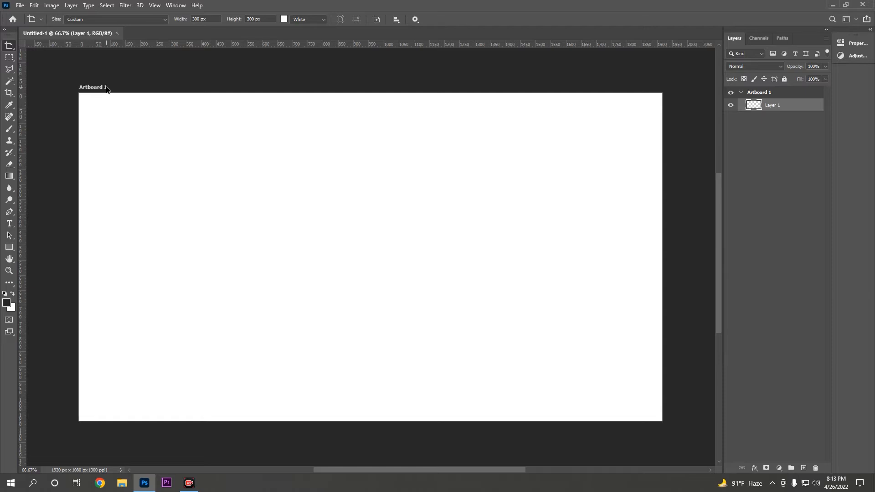
pyautogui.scroll(-3, 246, 128)
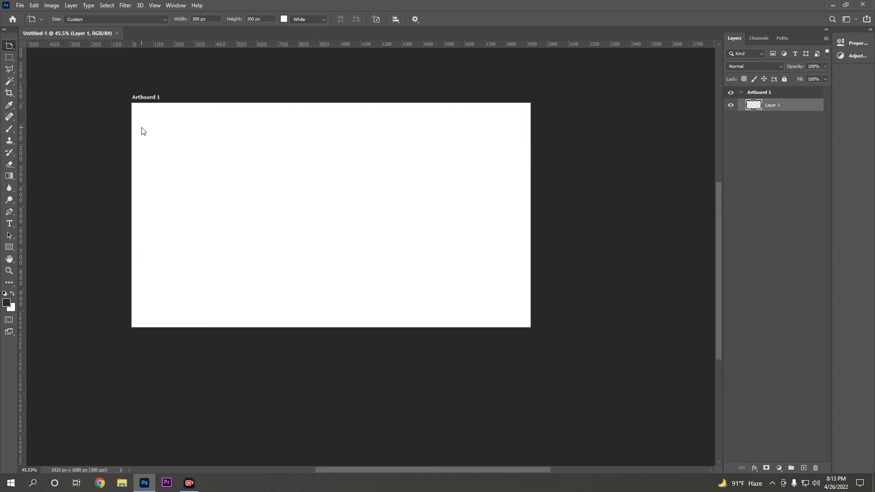
pyautogui.click(12, 246)
pyautogui.click(10, 201)
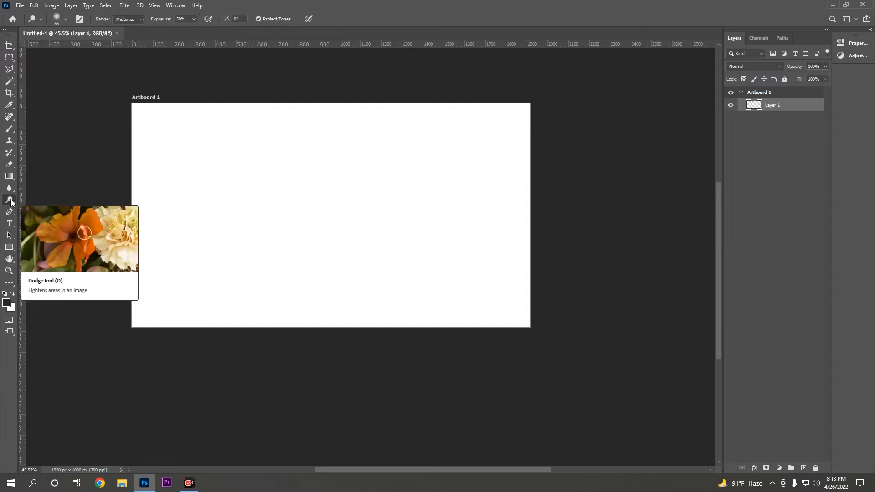
pyautogui.press('v')
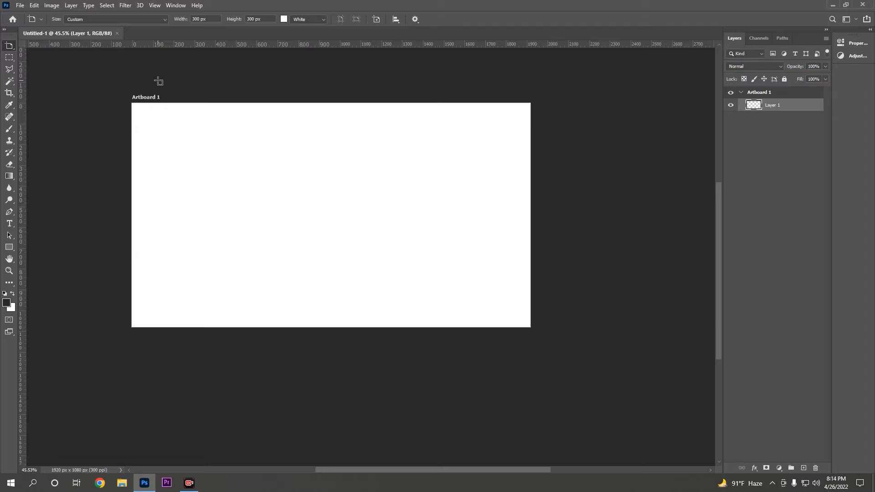
# Draw a second artboard of about 1779 x 650 px above Artboard 1
pyautogui.scroll(-3, 258, 155)
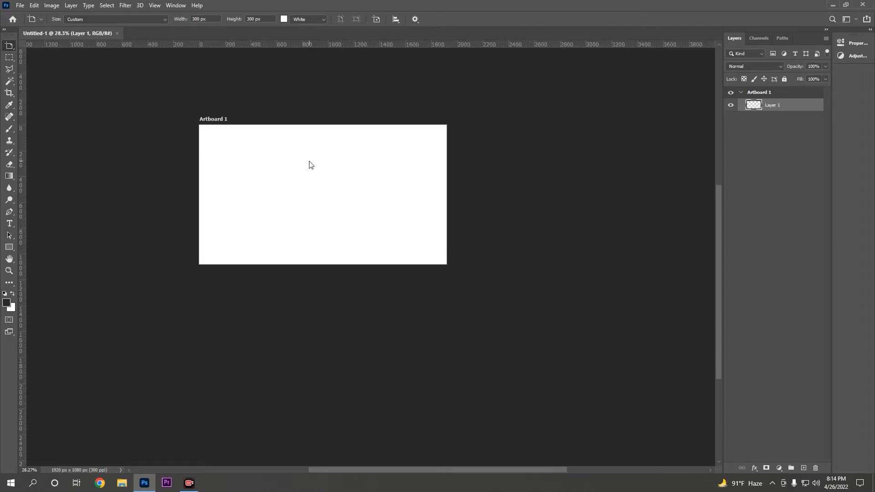
pyautogui.scroll(1, 242, 125)
pyautogui.scroll(2, 186, 160)
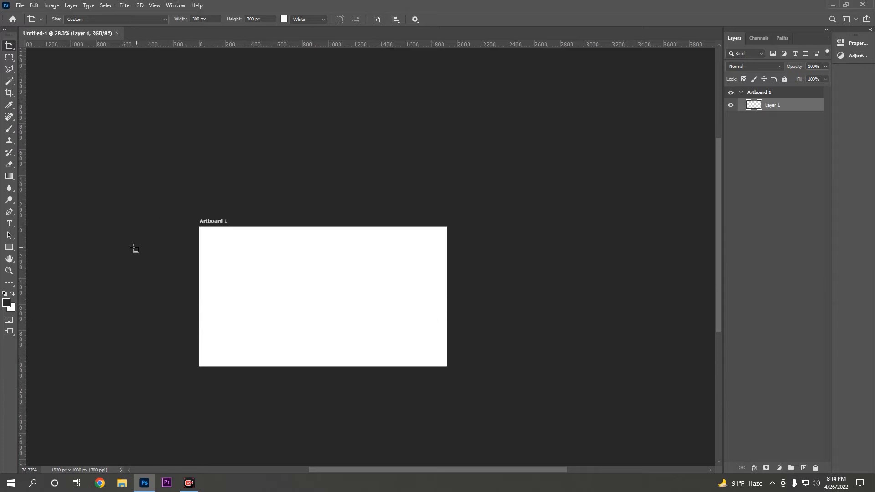
pyautogui.scroll(1, 144, 250)
pyautogui.scroll(-1, 267, 246)
pyautogui.scroll(-1, 249, 219)
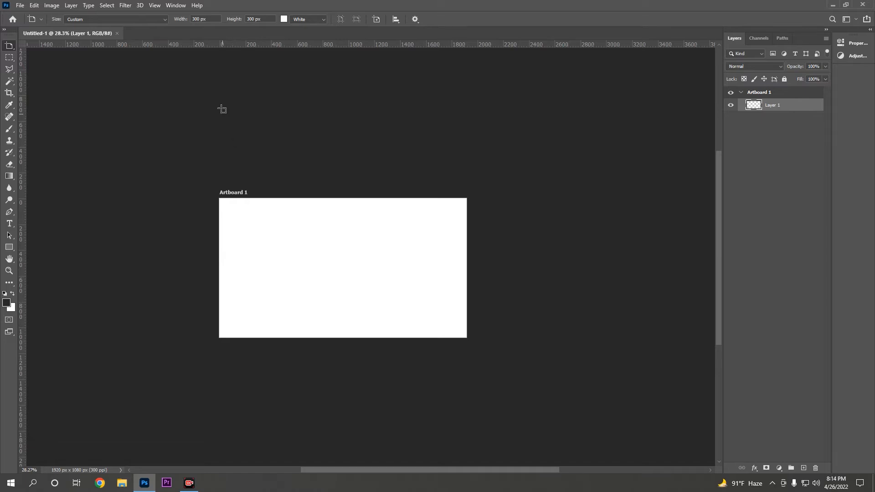
pyautogui.moveTo(214, 88); pyautogui.dragTo(444, 172)
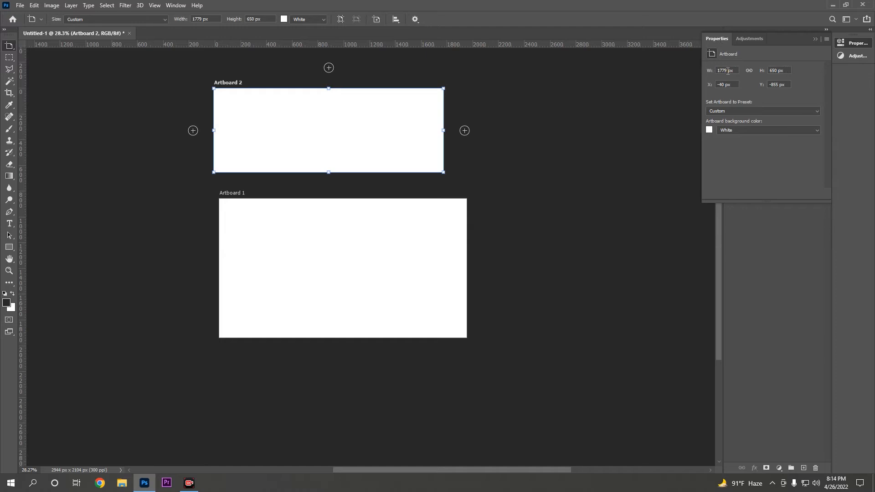
# Review the preset sizes and background color options available for Artboard 2
pyautogui.click(747, 111)
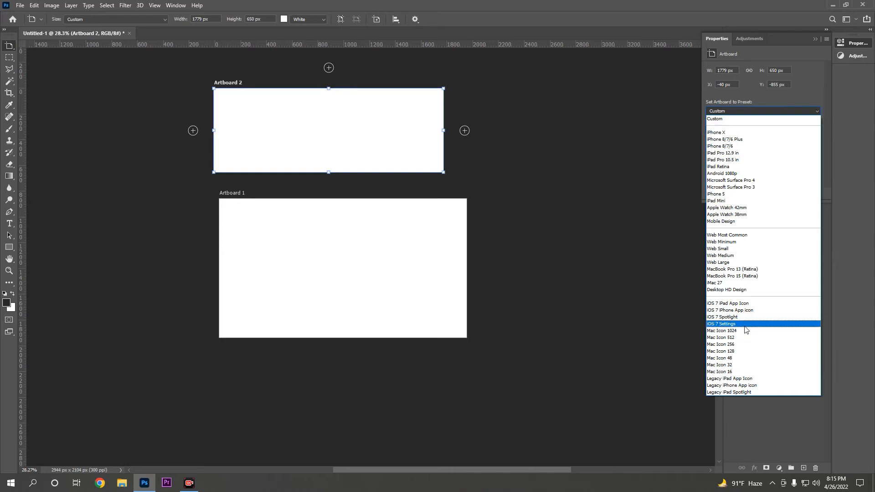
pyautogui.click(755, 102)
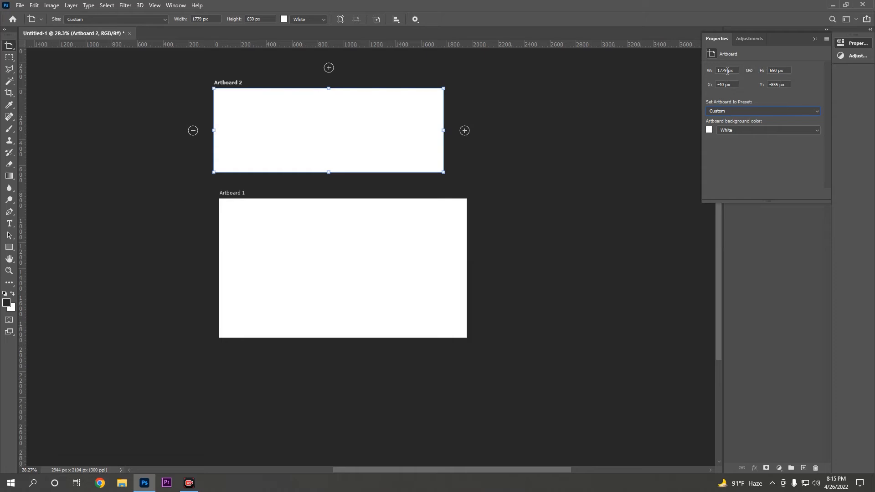
pyautogui.click(775, 130)
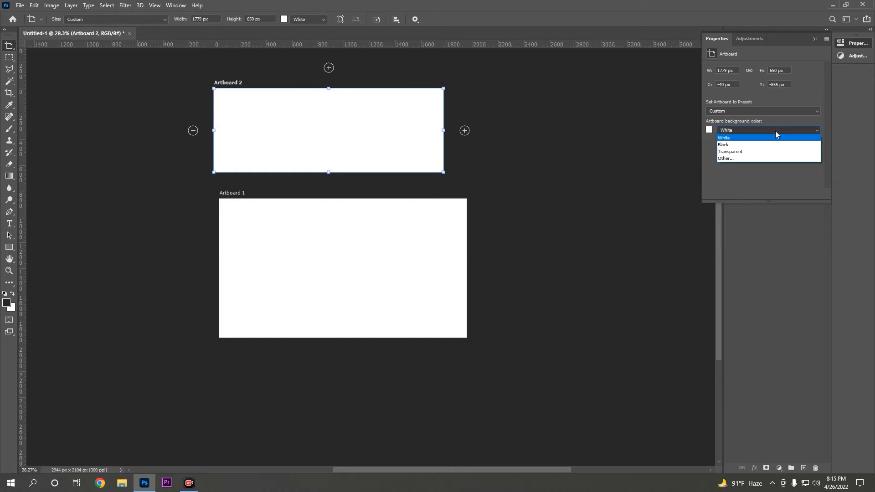
pyautogui.click(734, 141)
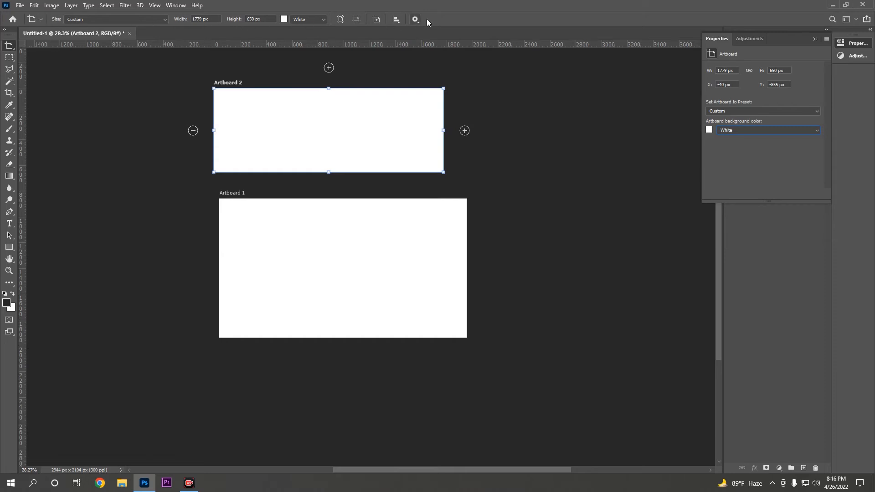
# Set Artboard 2's height to 800 px and its width to 1000 px
pyautogui.click(246, 19)
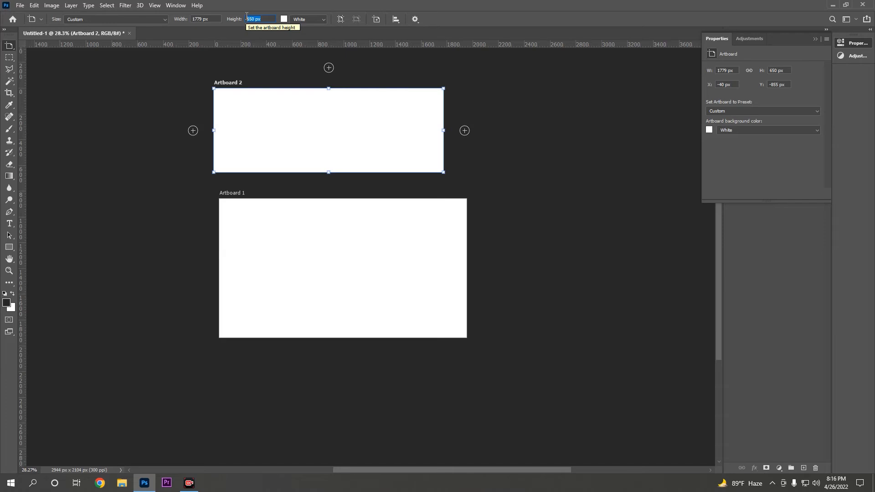
pyautogui.write('800')
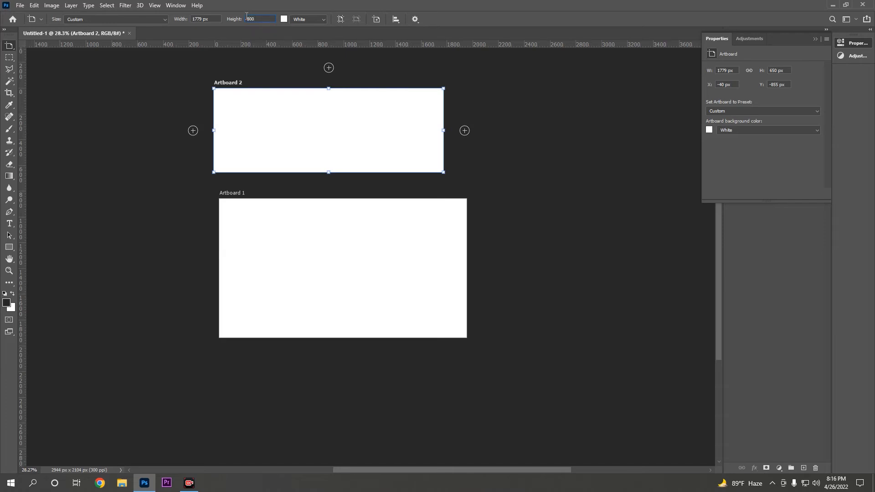
pyautogui.press('Return')
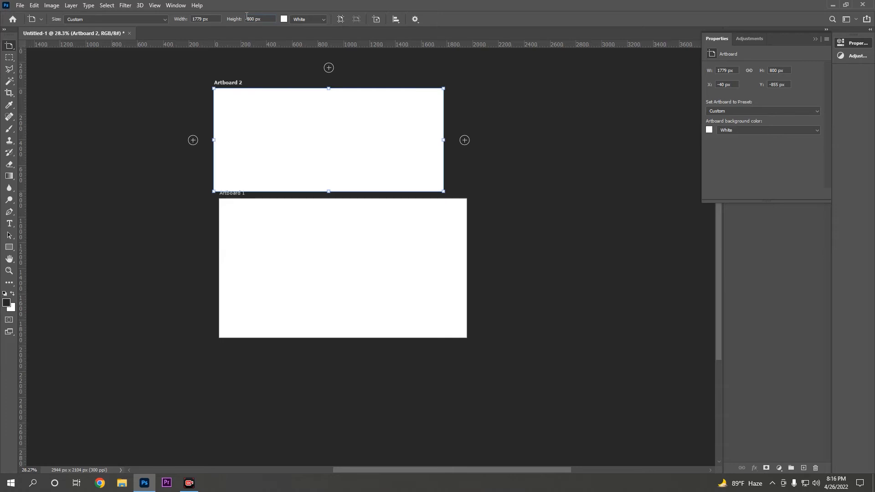
pyautogui.moveTo(213, 18); pyautogui.dragTo(191, 20)
pyautogui.write('1000')
pyautogui.press('Return')
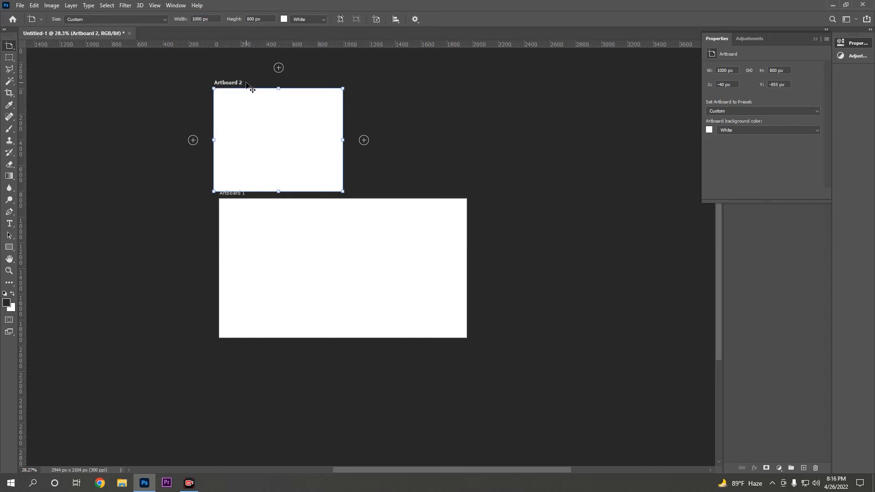
# Try black and transparent backgrounds on Artboard 2, and set the background back to white
pyautogui.click(324, 20)
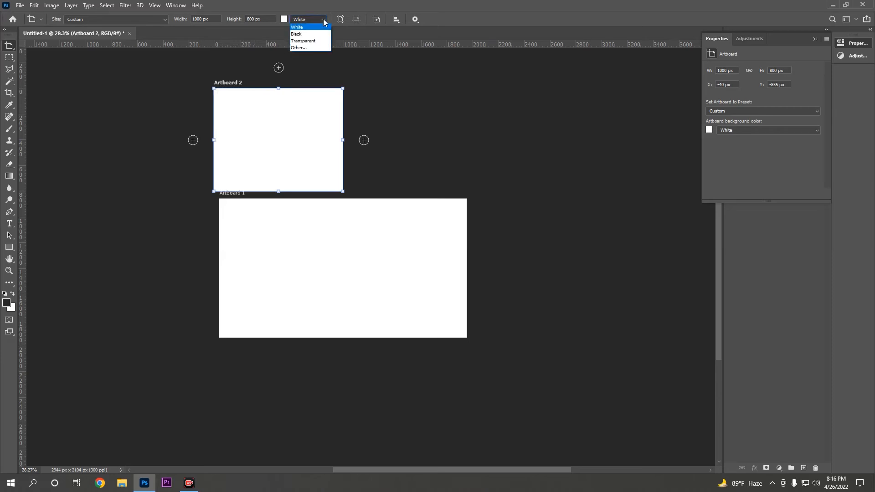
pyautogui.click(297, 33)
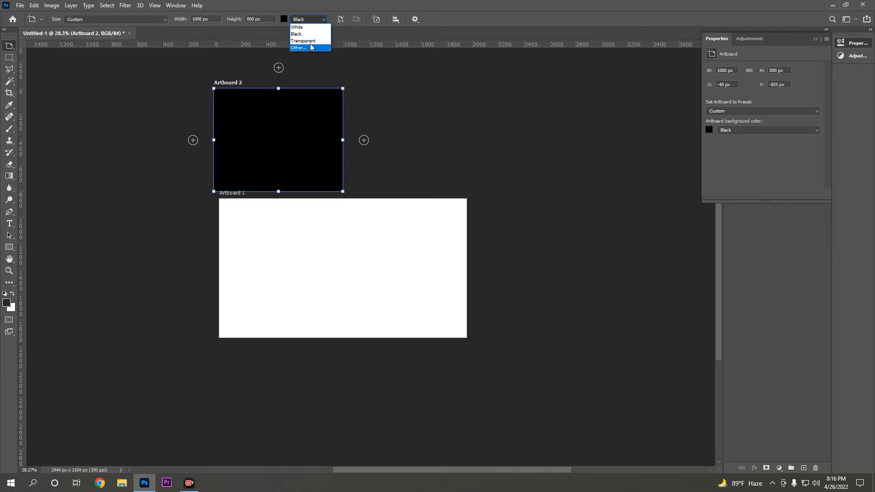
pyautogui.click(308, 40)
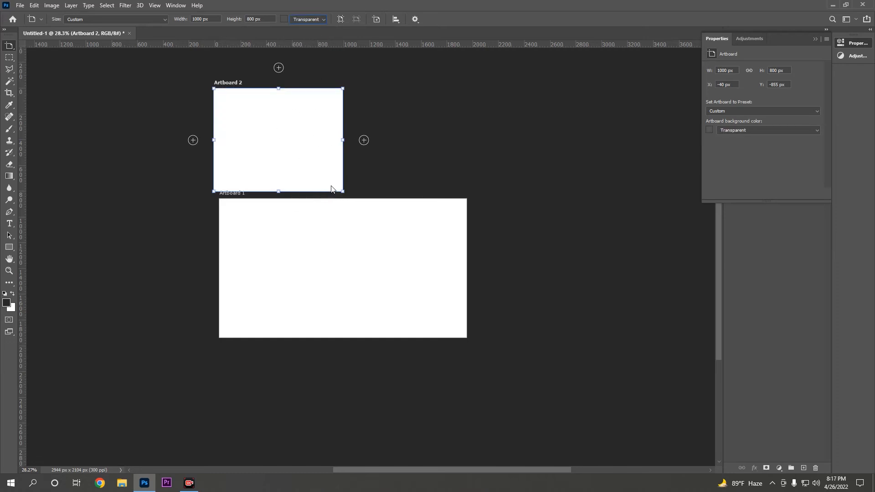
pyautogui.click(323, 19)
pyautogui.click(306, 25)
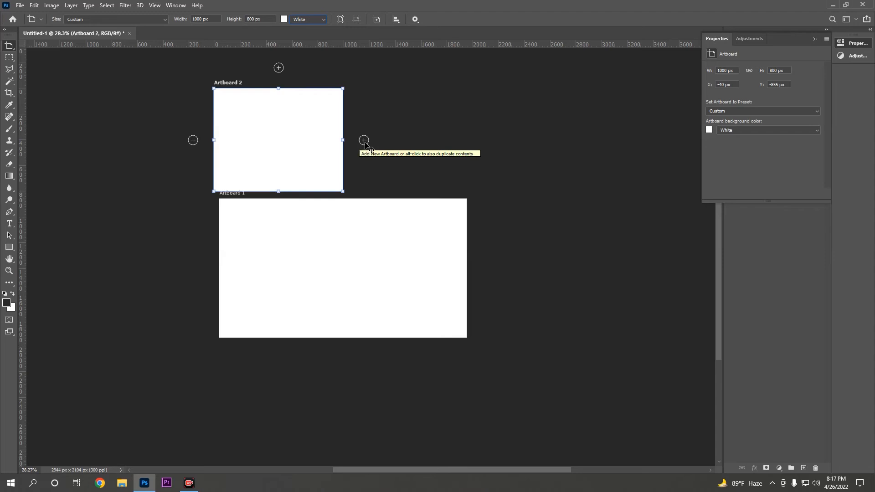
# Add two matching artboards in a row to the right of Artboard 2 and one below the last of them
pyautogui.click(365, 141)
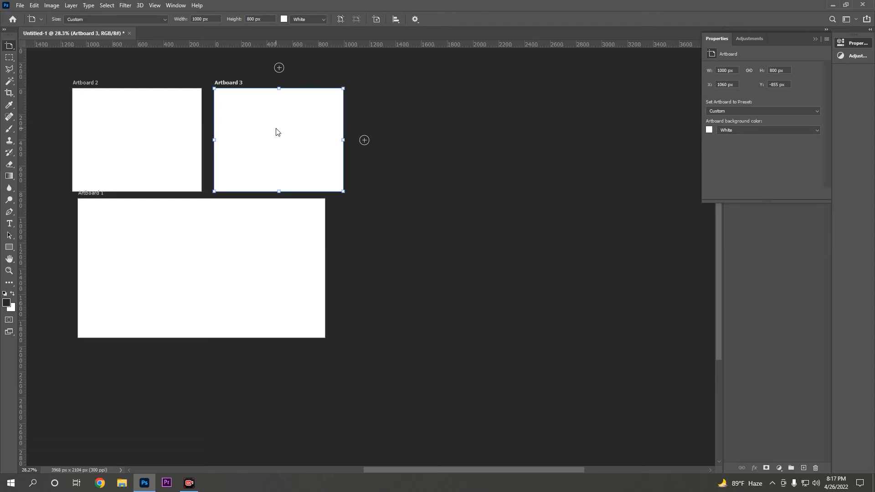
pyautogui.click(365, 141)
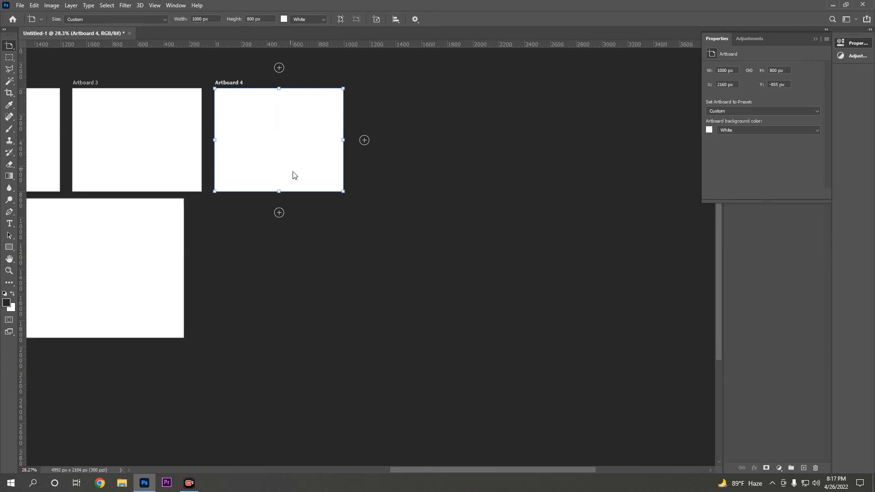
pyautogui.click(279, 212)
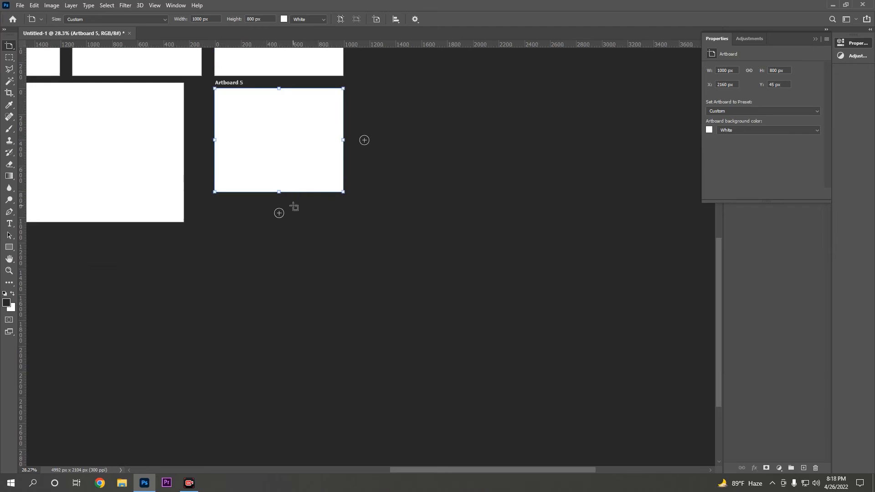
# Add a matching artboard to the right of Artboard 5, two stacked above it, and one to the left of the topmost
pyautogui.scroll(5, 311, 139)
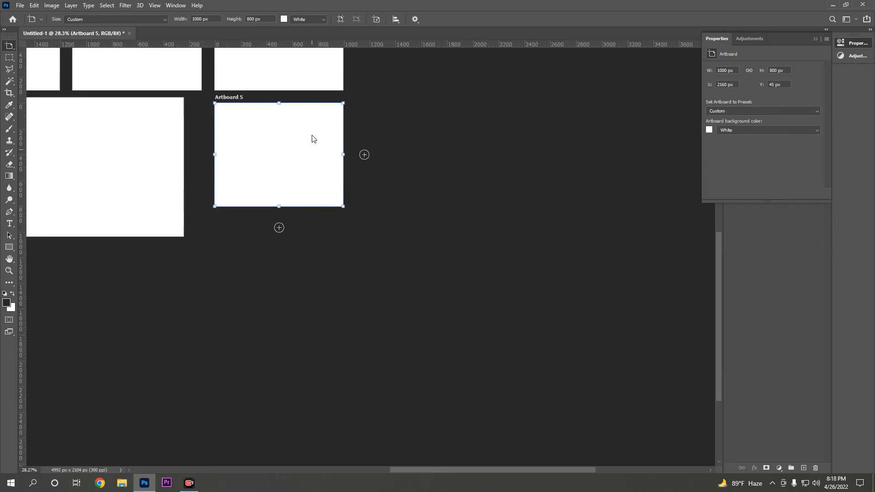
pyautogui.click(364, 256)
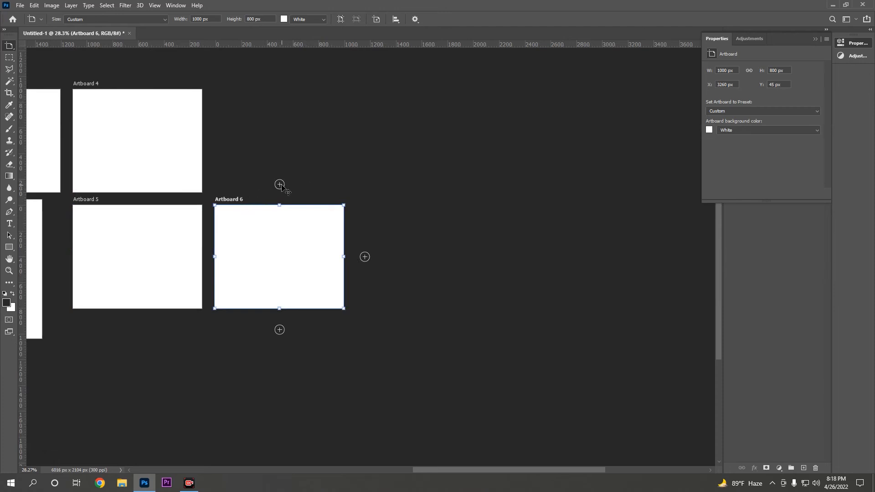
pyautogui.click(280, 184)
pyautogui.click(279, 185)
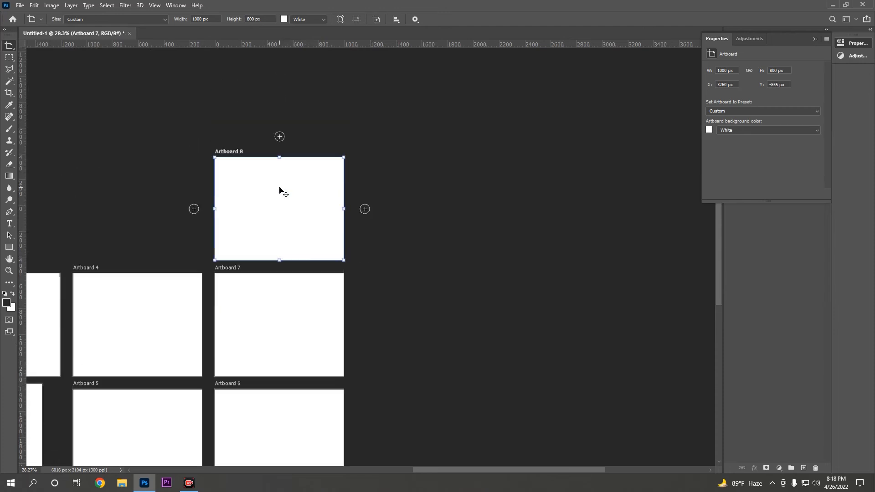
pyautogui.click(194, 257)
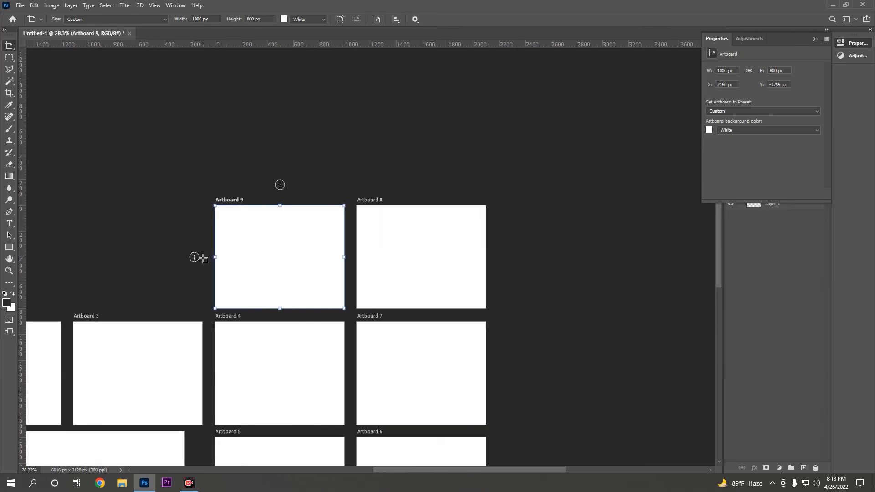
# Collapse the artboard properties and set the height of Artboard 8 to 1500 px
pyautogui.scroll(-5, 253, 257)
pyautogui.scroll(-3, 352, 278)
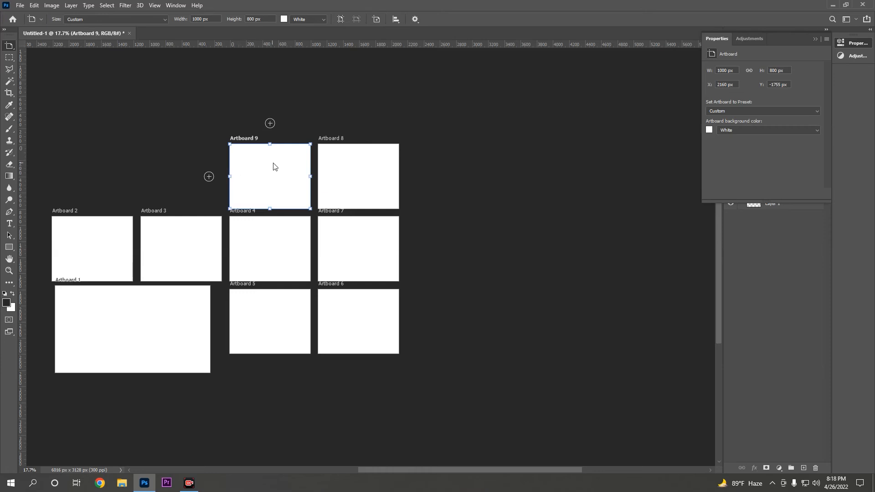
pyautogui.press('v')
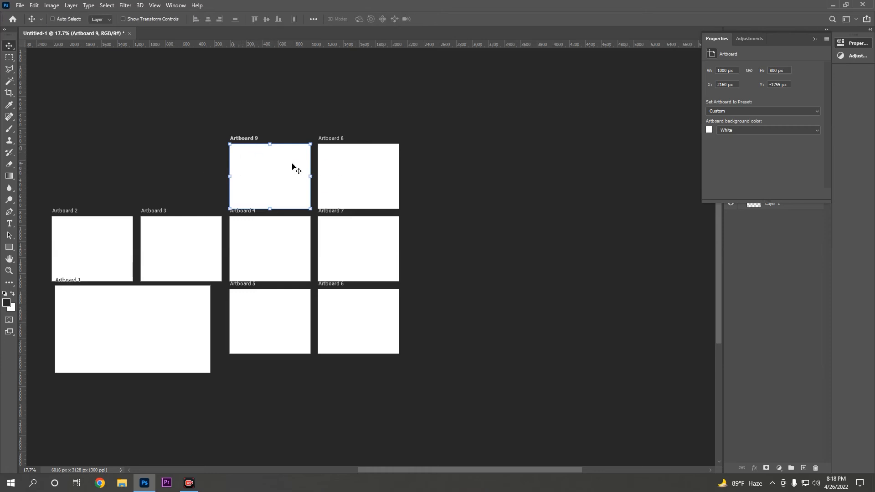
pyautogui.click(815, 39)
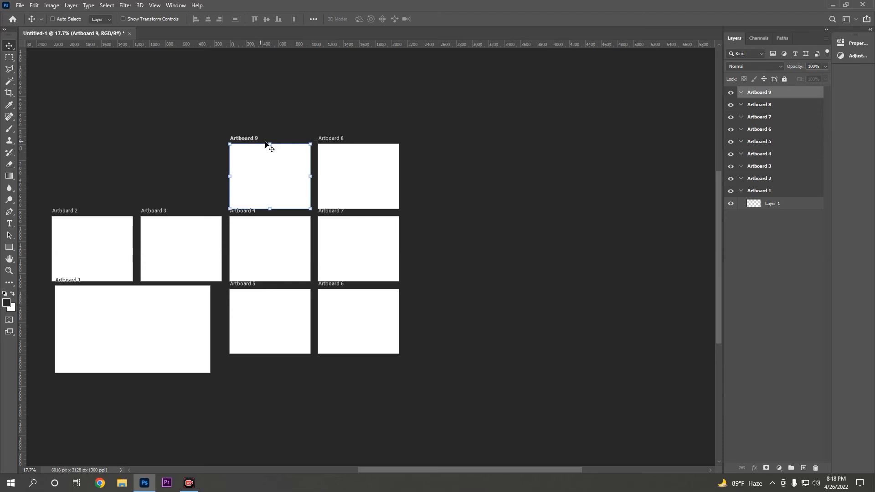
pyautogui.click(761, 108)
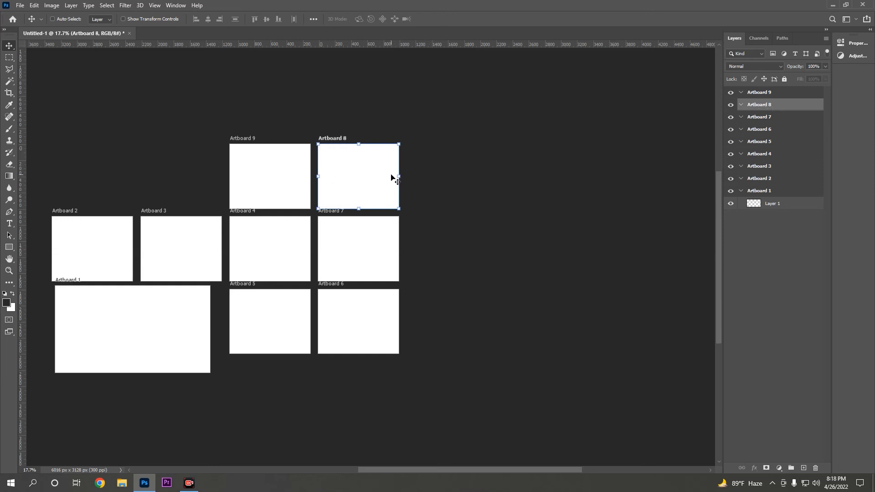
pyautogui.click(741, 105)
pyautogui.click(741, 106)
pyautogui.click(741, 106)
pyautogui.moveTo(9, 46); pyautogui.dragTo(41, 55)
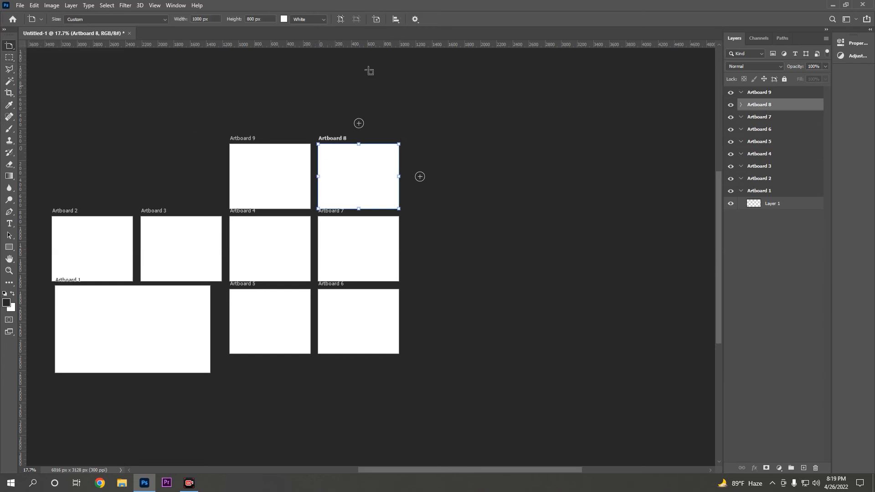
pyautogui.click(268, 19)
pyautogui.write('1500')
pyautogui.press('Return')
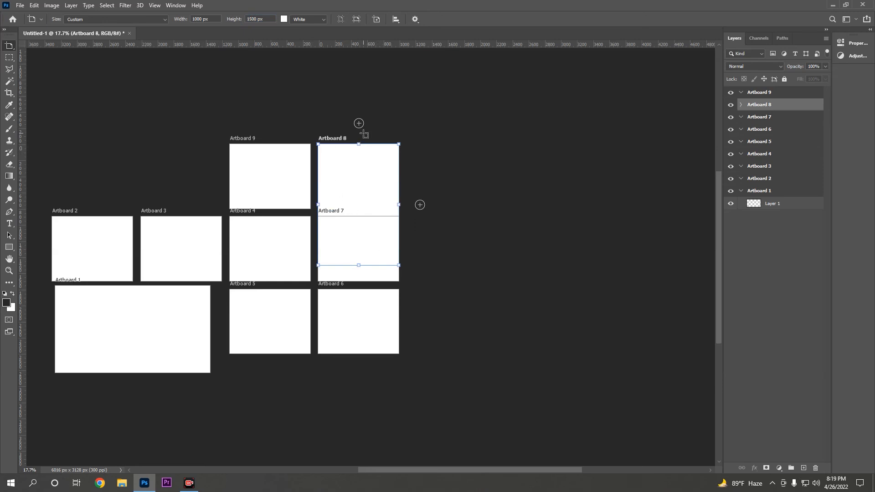
# Move Artboard 8 upward until it clears Artboard 7, and reactivate the Artboard tool
pyautogui.press('v')
pyautogui.moveTo(363, 146); pyautogui.dragTo(361, 110)
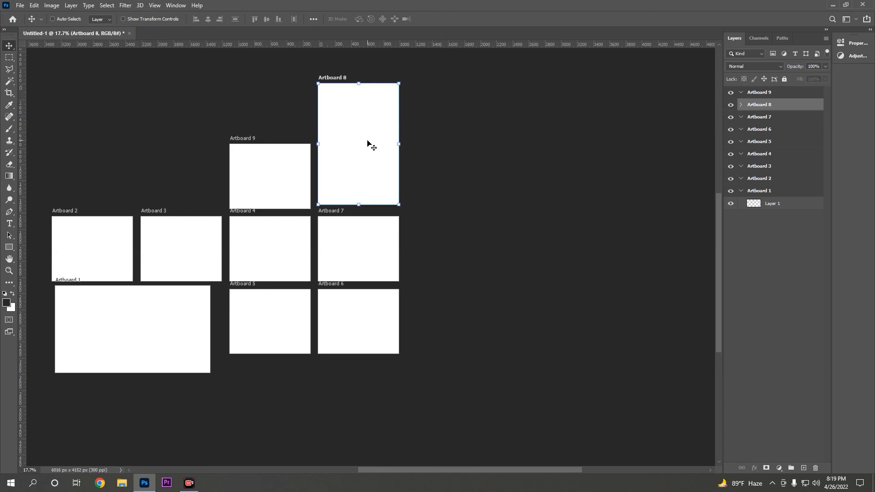
pyautogui.rightClick(13, 48)
pyautogui.click(46, 54)
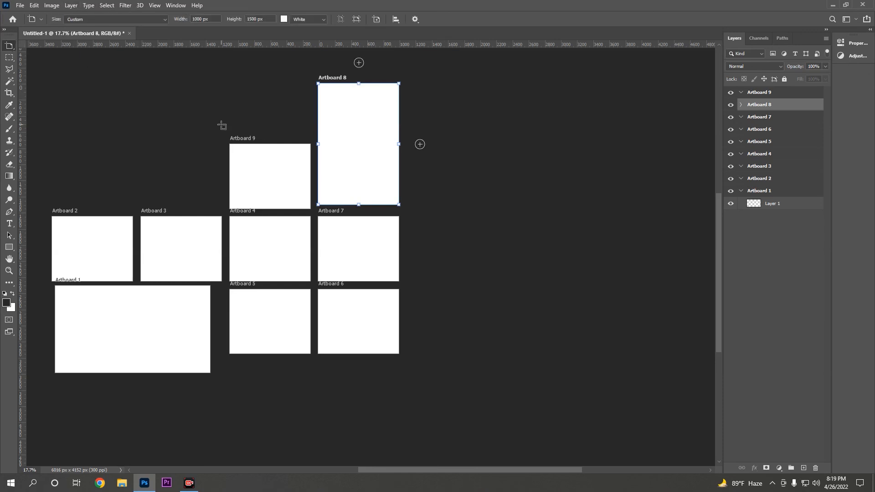